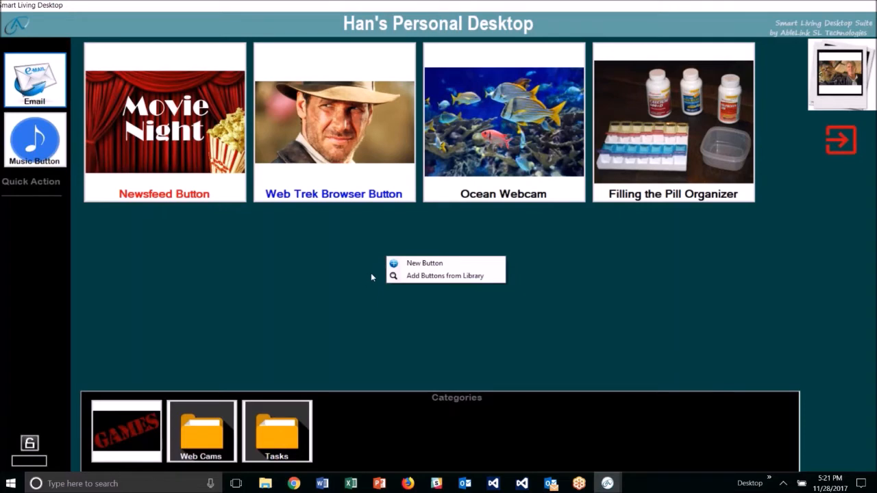
# Step: Create a new web button titled "The Last Jedi" with advanced options shown and its type set to Web Video
pyautogui.click(424, 264)
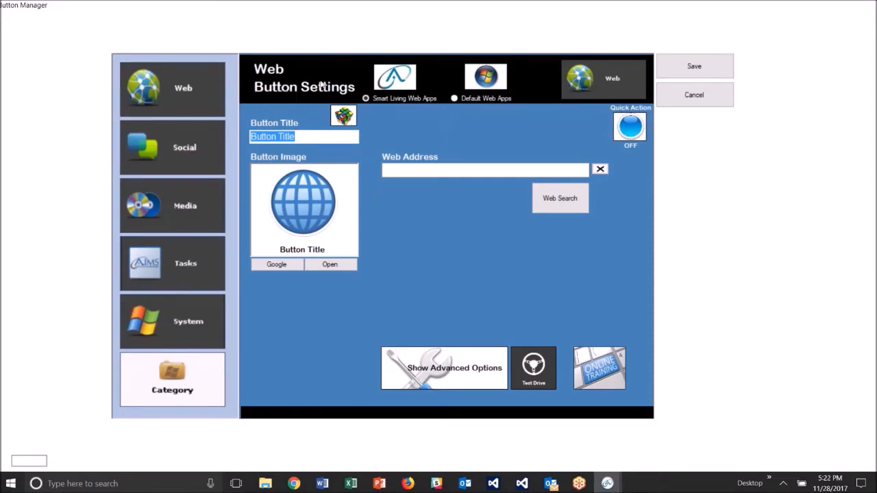
pyautogui.click(447, 373)
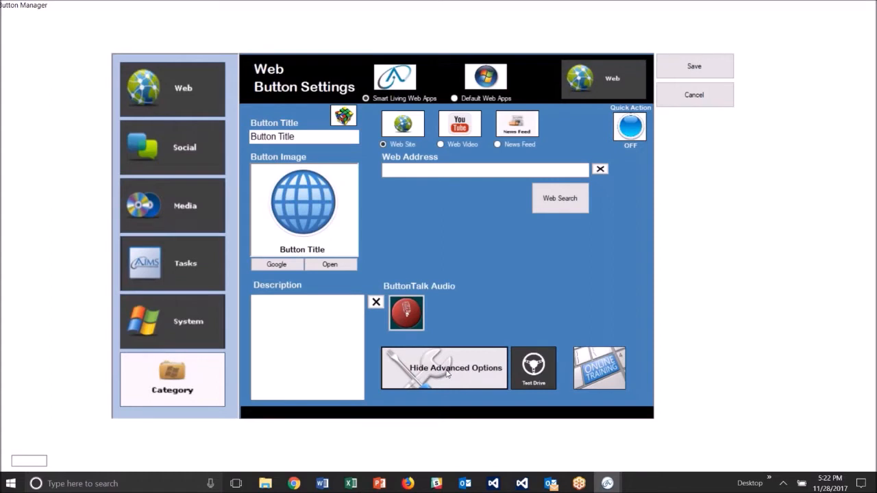
pyautogui.moveTo(294, 137); pyautogui.dragTo(250, 137)
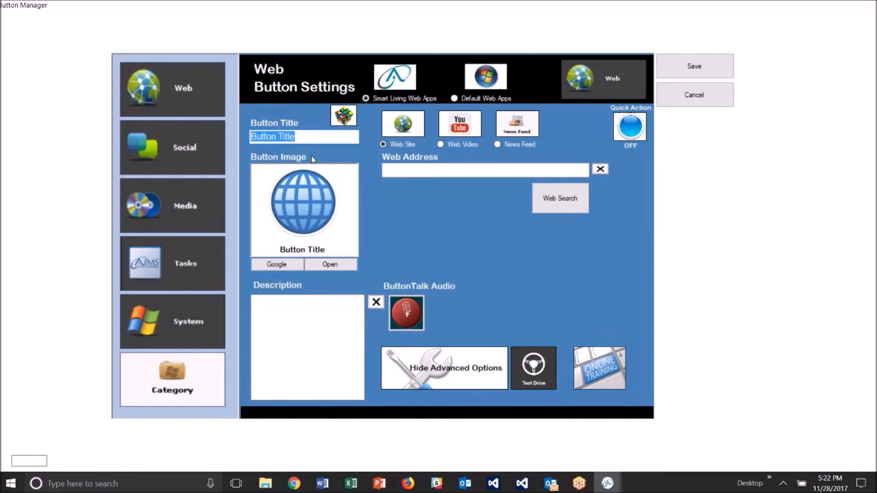
pyautogui.write('The Last ')
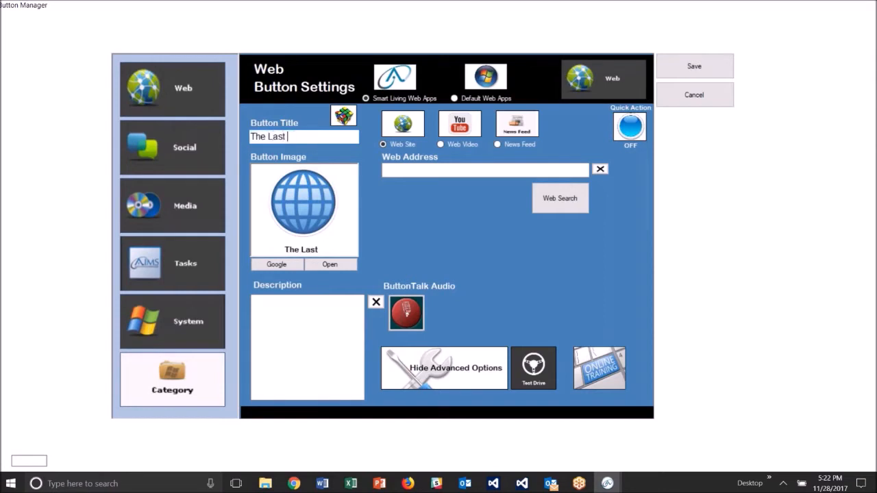
pyautogui.write('Jedi')
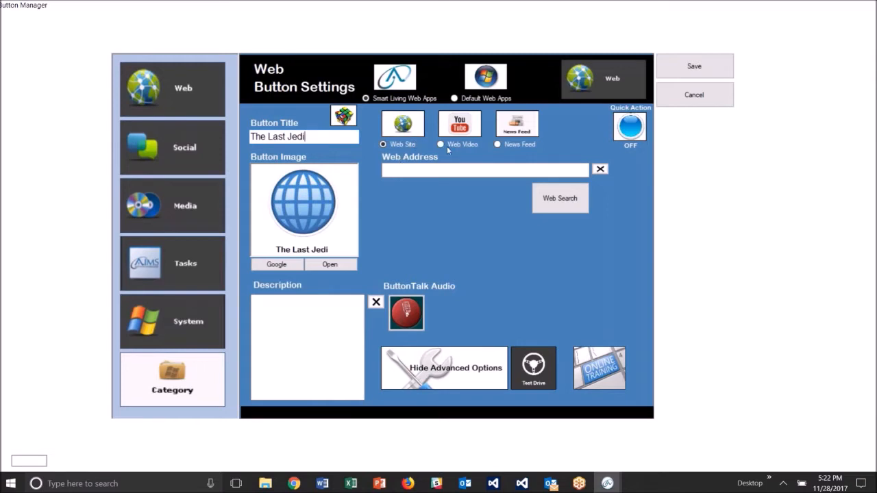
pyautogui.click(449, 145)
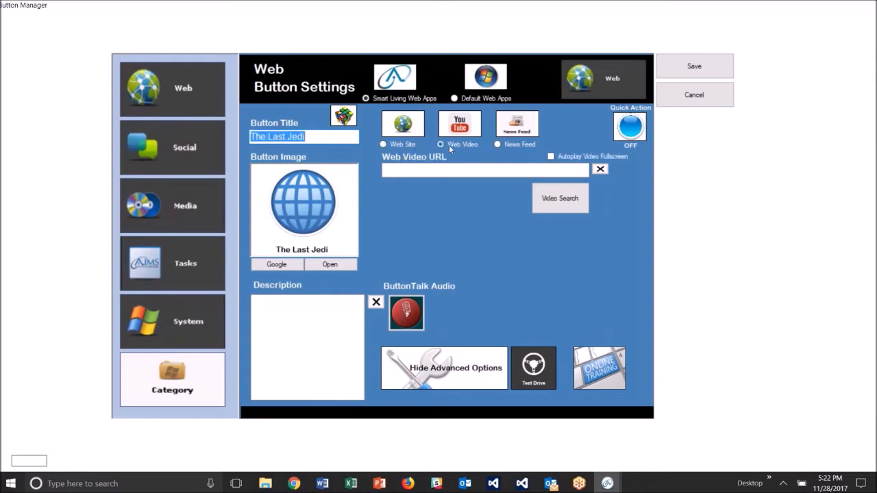
# Step: Find a red Last Jedi picture of a figure raising a blue lightsaber on Google Images and use it as the button image
pyautogui.click(317, 199)
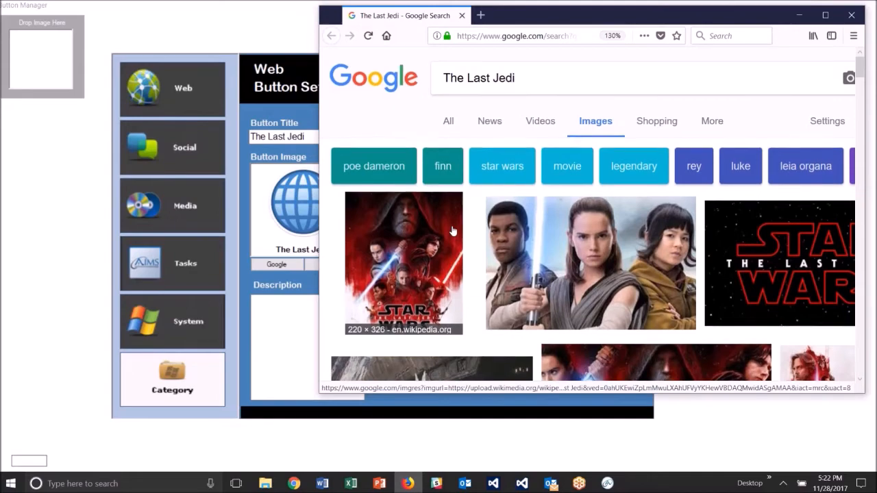
pyautogui.scroll(-10, 452, 231)
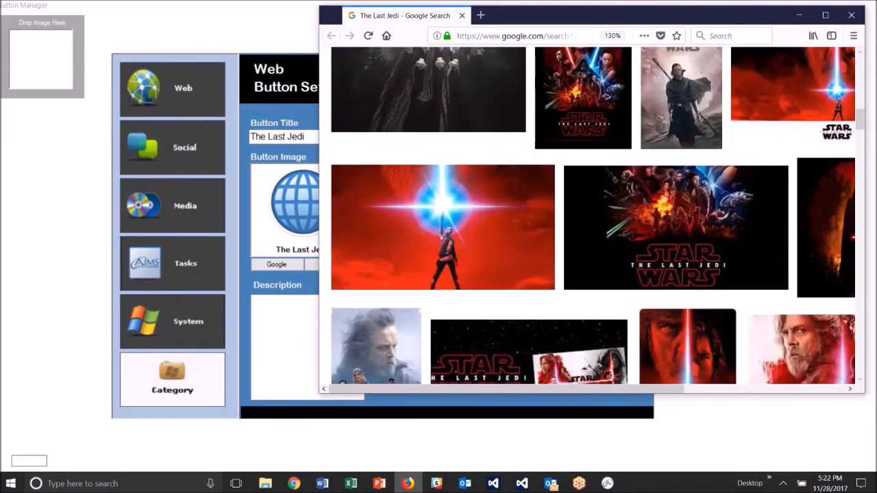
pyautogui.click(430, 226)
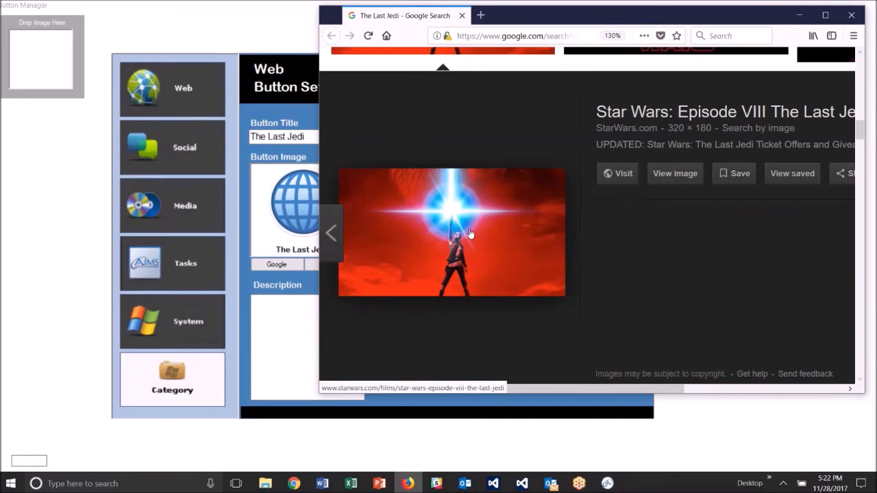
pyautogui.moveTo(466, 235); pyautogui.dragTo(55, 73)
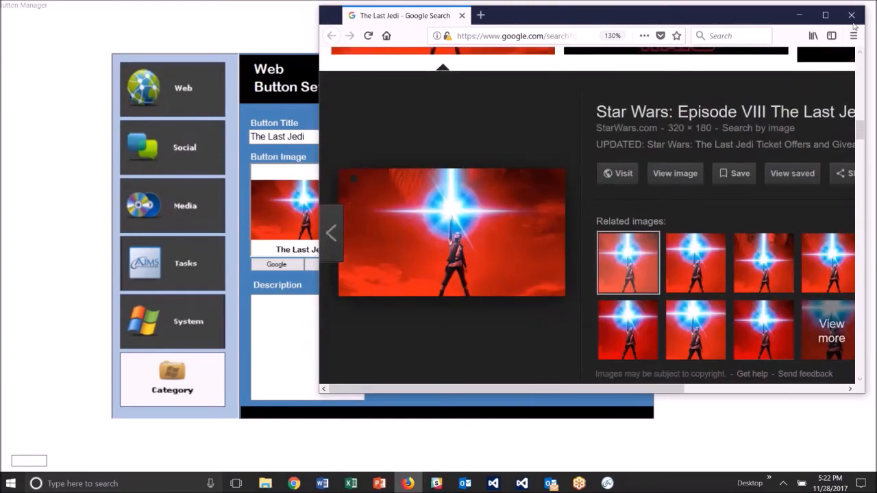
pyautogui.click(856, 11)
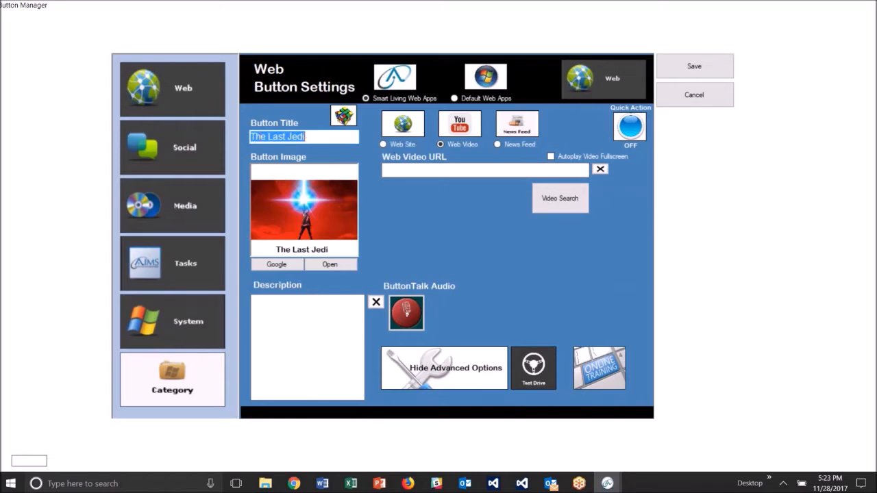
# Step: Search YouTube for the button's video and open "Star Wars: The Last Jedi Official Teaser"
pyautogui.click(567, 202)
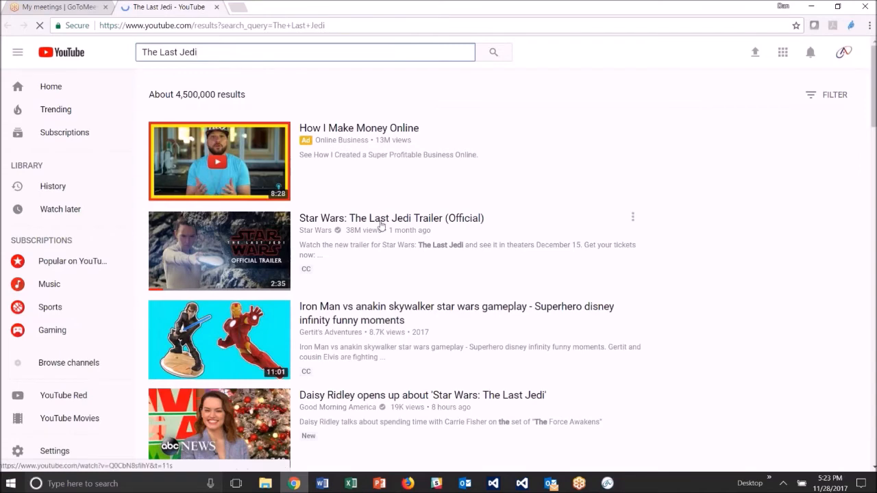
pyautogui.scroll(-3, 405, 223)
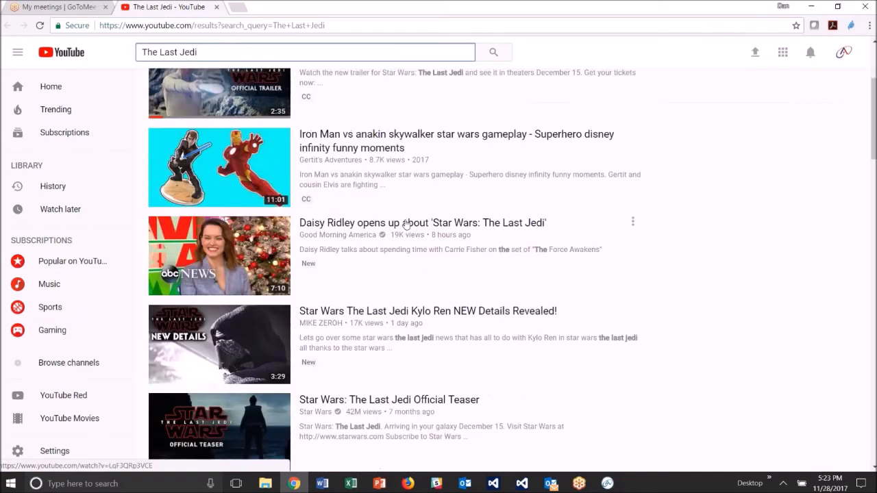
pyautogui.scroll(-5, 405, 223)
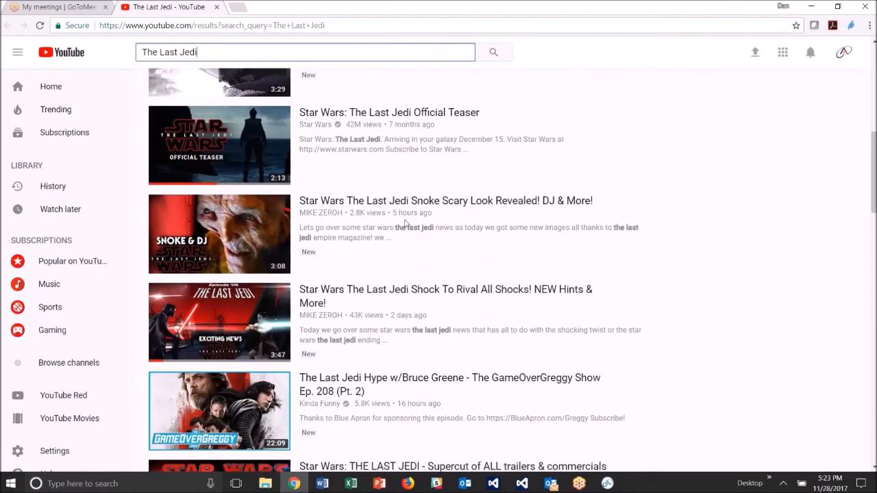
pyautogui.click(362, 116)
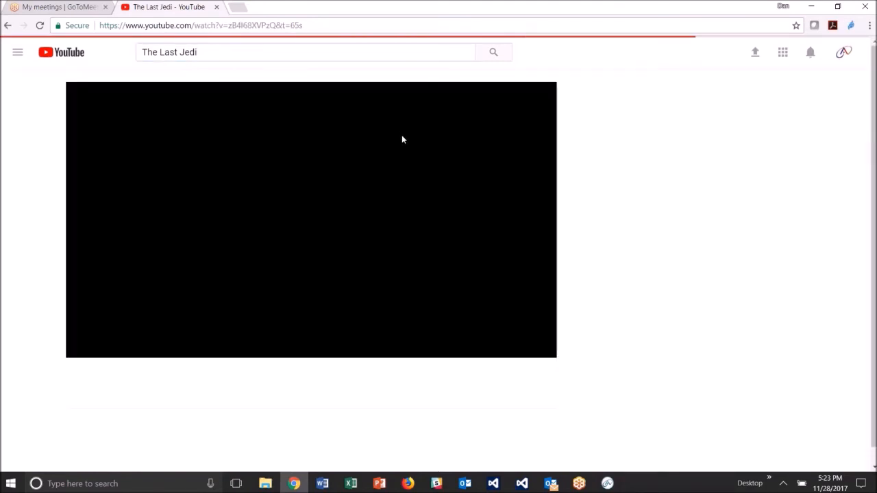
# Step: Transfer the teaser's YouTube address from the browser into the button's Web Video URL and close the browser
pyautogui.doubleClick(287, 9)
pyautogui.moveTo(416, 32); pyautogui.dragTo(611, 38)
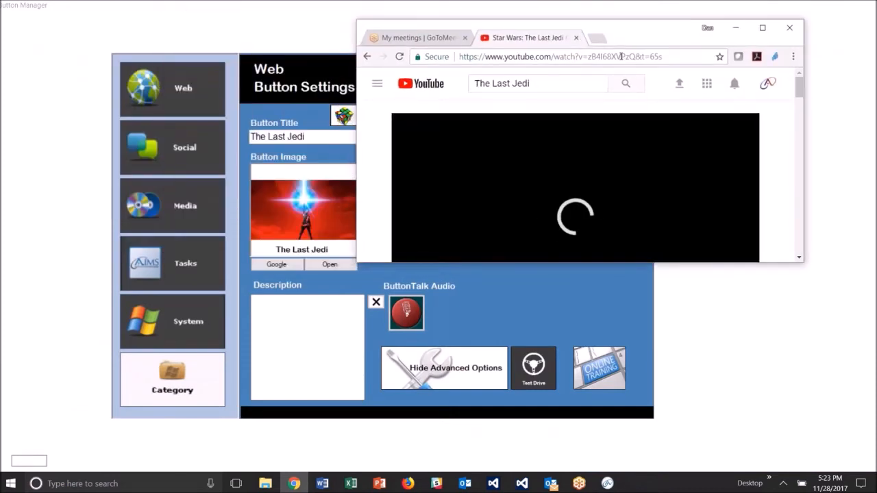
pyautogui.click(652, 57)
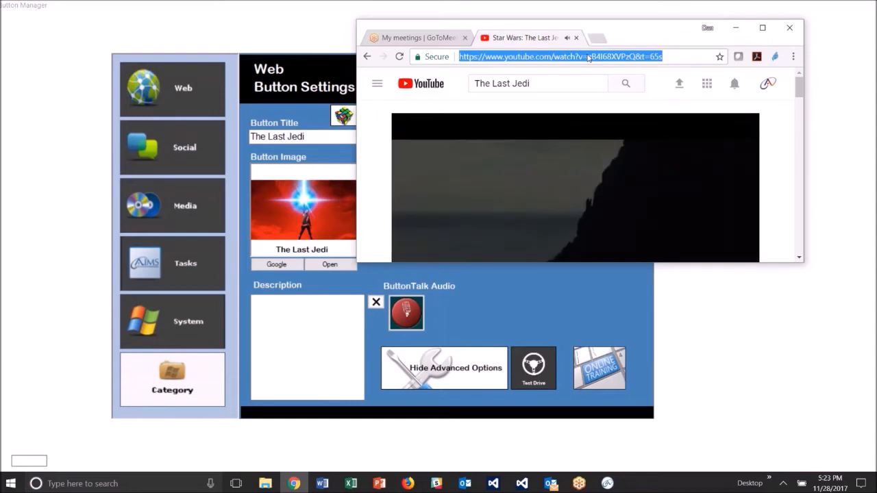
pyautogui.moveTo(588, 57); pyautogui.dragTo(52, 188)
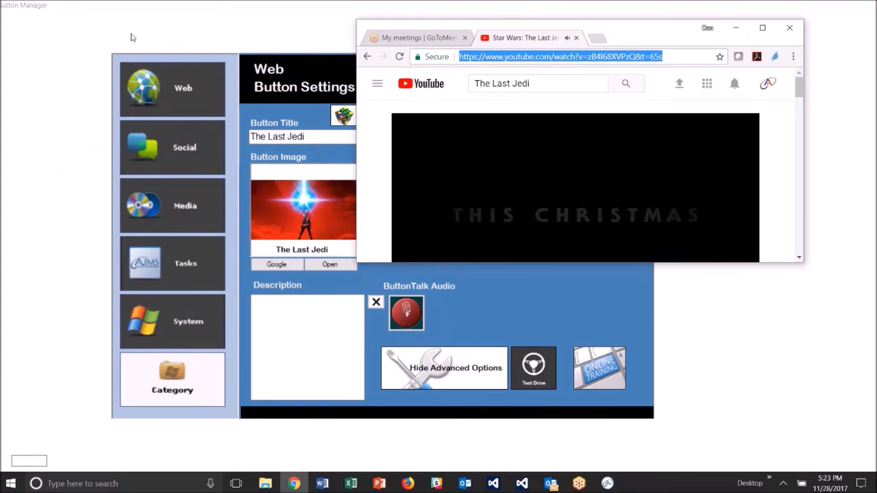
pyautogui.moveTo(664, 31); pyautogui.dragTo(476, 19)
pyautogui.click(602, 16)
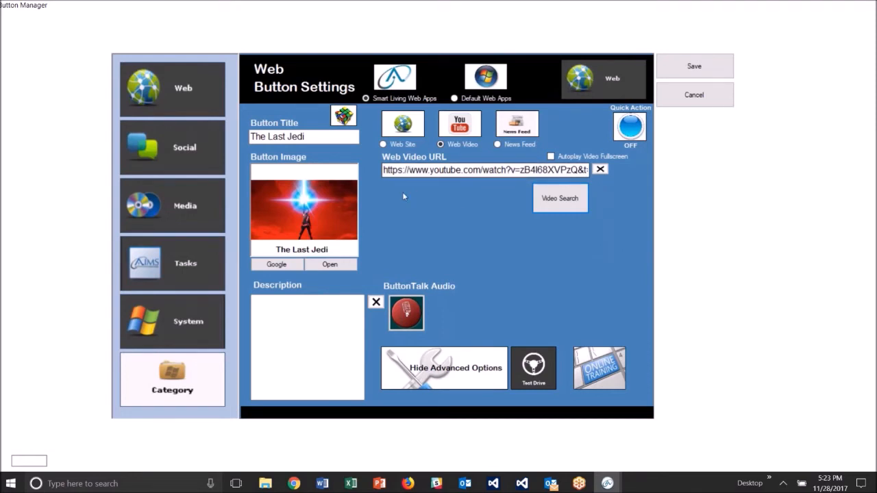
# Step: Save the button, launch The Last Jedi from the desktop to test its video, and exit back to the desktop
pyautogui.click(687, 72)
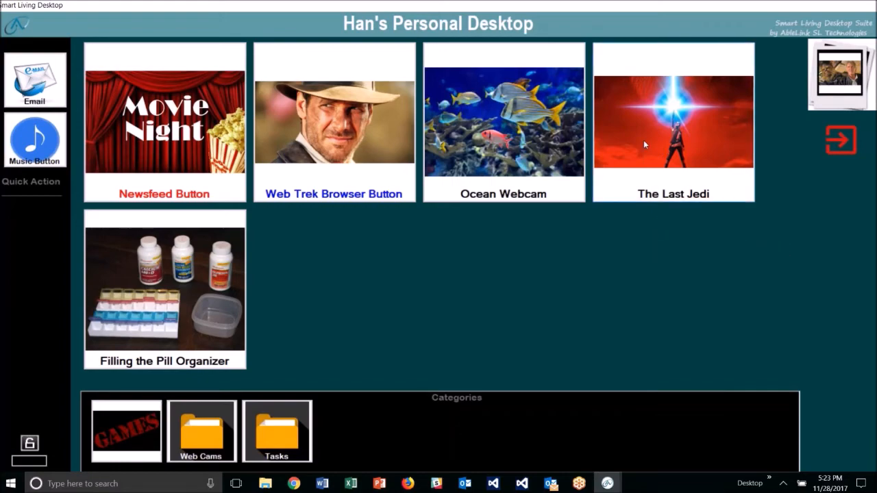
pyautogui.click(644, 139)
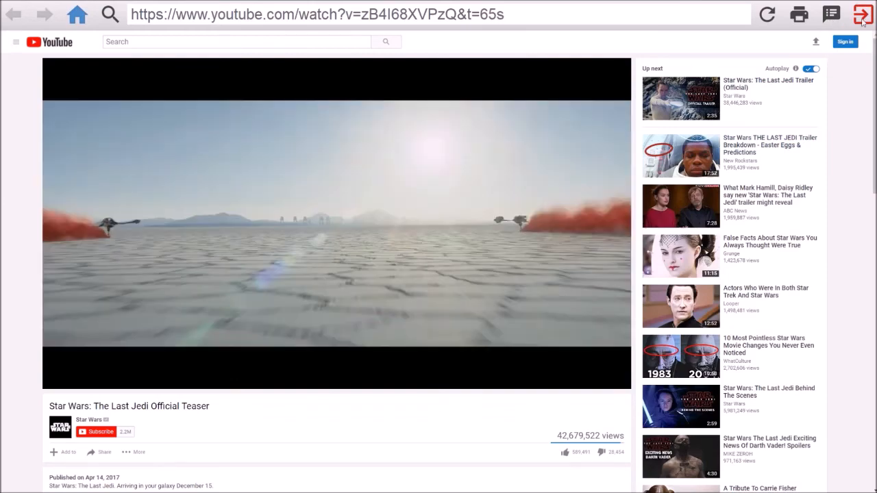
pyautogui.click(863, 17)
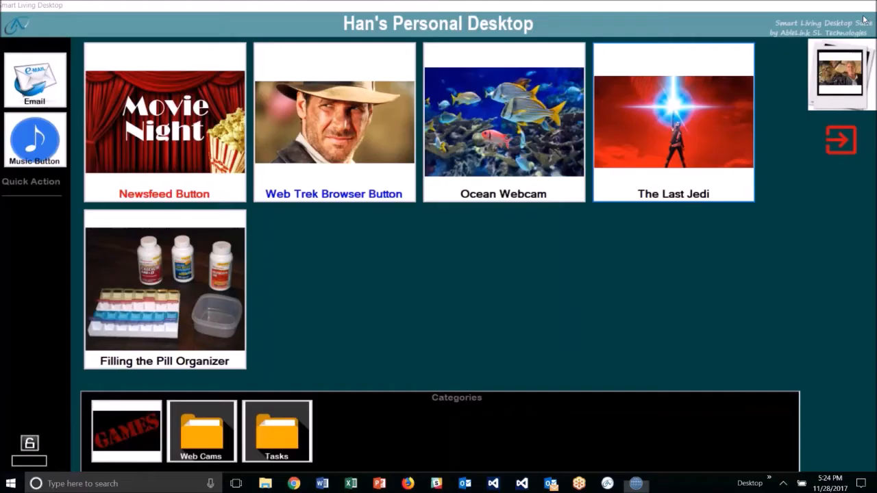
# Step: Edit the The Last Jedi button so its video autoplays fullscreen, and save the change
pyautogui.rightClick(636, 129)
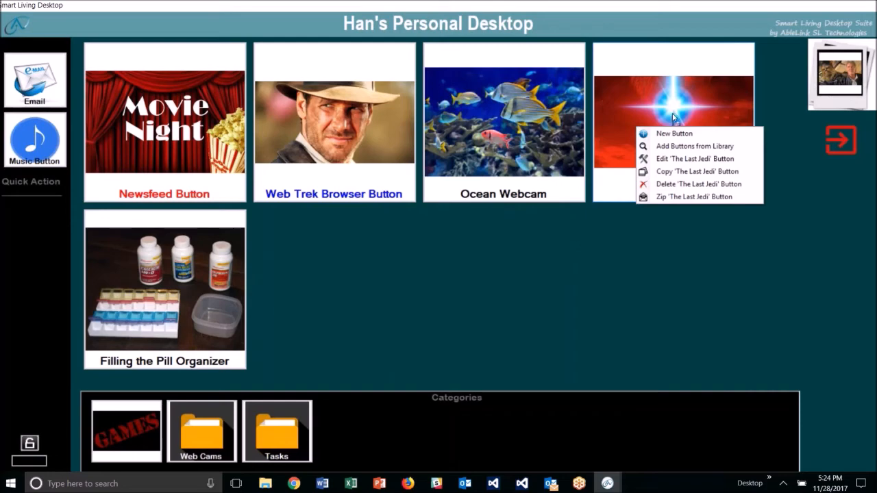
pyautogui.click(672, 159)
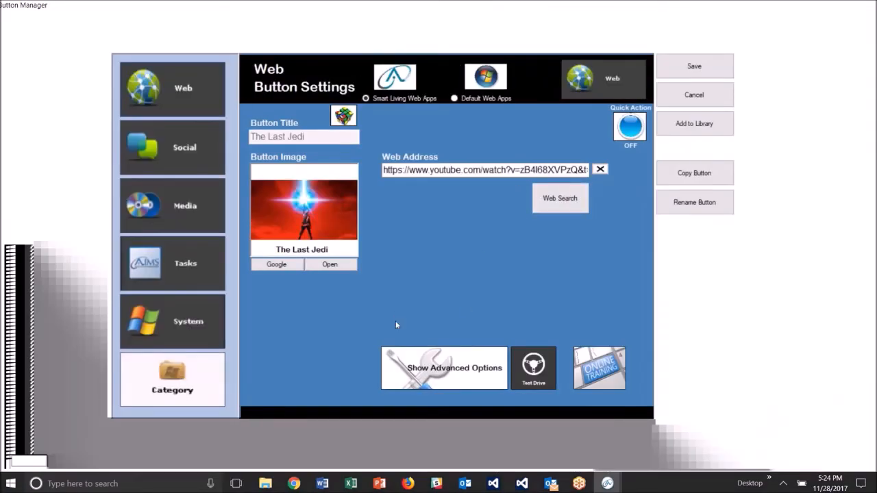
pyautogui.click(419, 366)
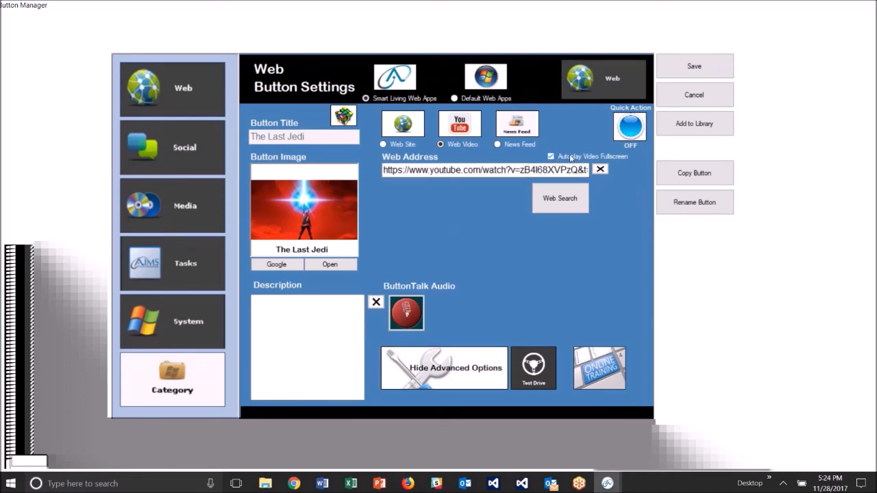
pyautogui.click(692, 64)
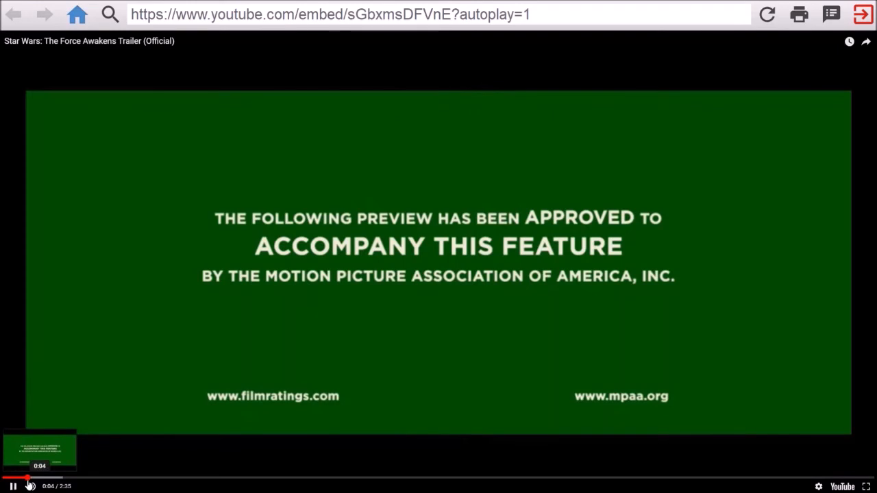
# Step: Skip the playing "Star Wars: The Force Awakens" trailer ahead to a few seconds before its end
pyautogui.moveTo(62, 479); pyautogui.dragTo(853, 482)
pyautogui.moveTo(857, 480); pyautogui.dragTo(856, 479)
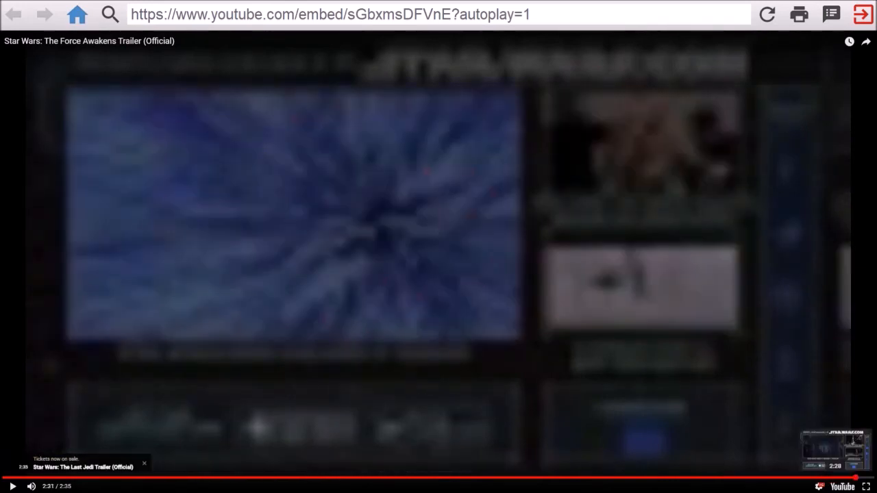